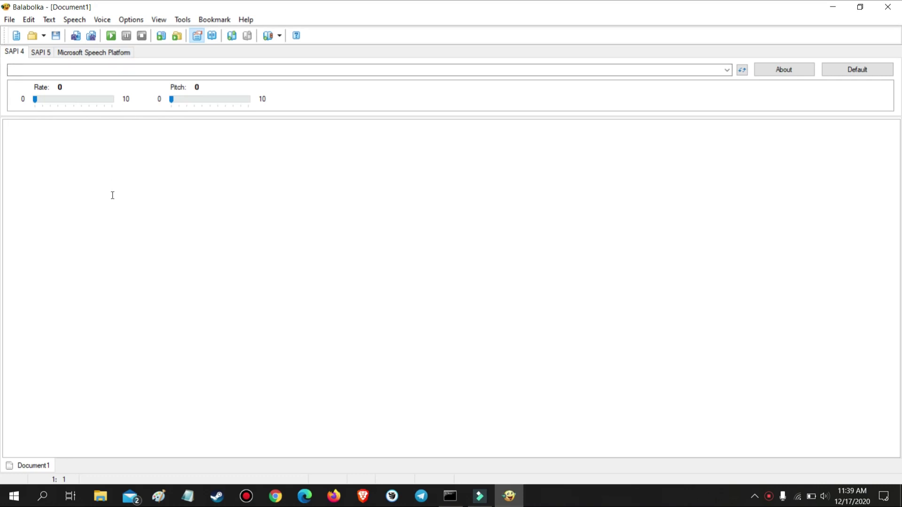
# Switch the voice engine to SAPI 5 after checking the available voices.
pyautogui.click(109, 172)
pyautogui.click(726, 70)
pyautogui.click(698, 83)
pyautogui.click(40, 52)
pyautogui.click(93, 53)
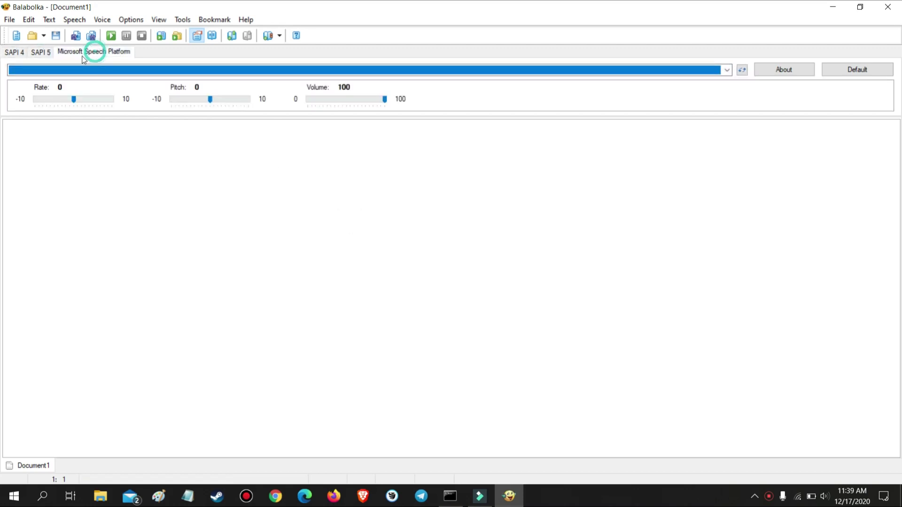
pyautogui.click(40, 52)
# Type 'hi ! welcome to my channel', play it aloud, and select the line.
pyautogui.click(63, 155)
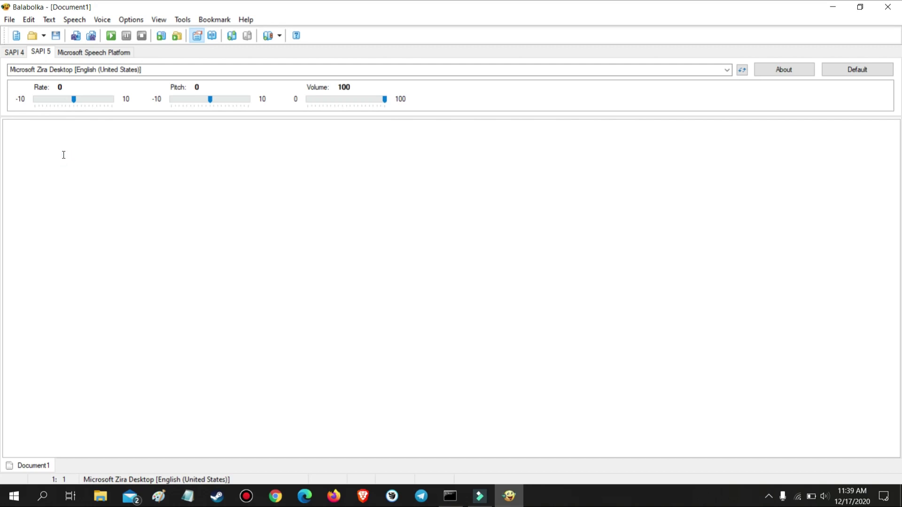
pyautogui.write('hi ! welcome to my channel')
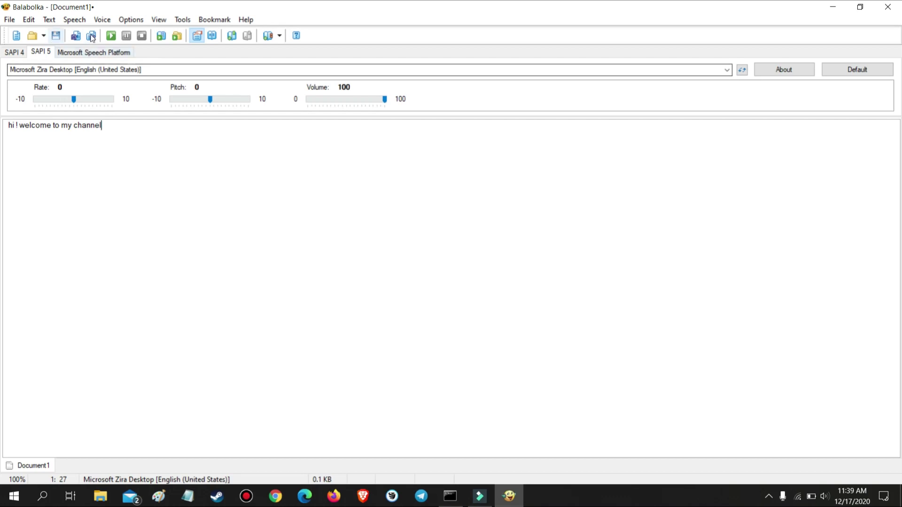
pyautogui.click(111, 36)
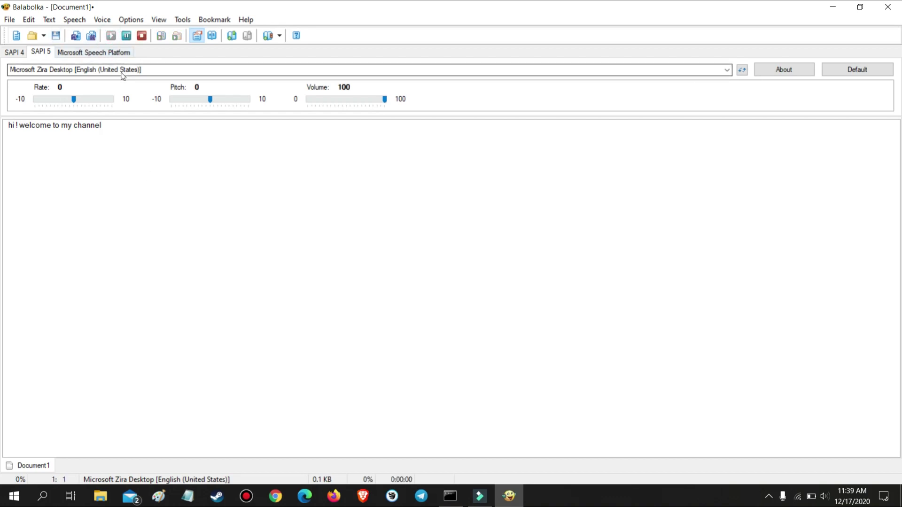
pyautogui.tripleClick(136, 130)
pyautogui.click(238, 157)
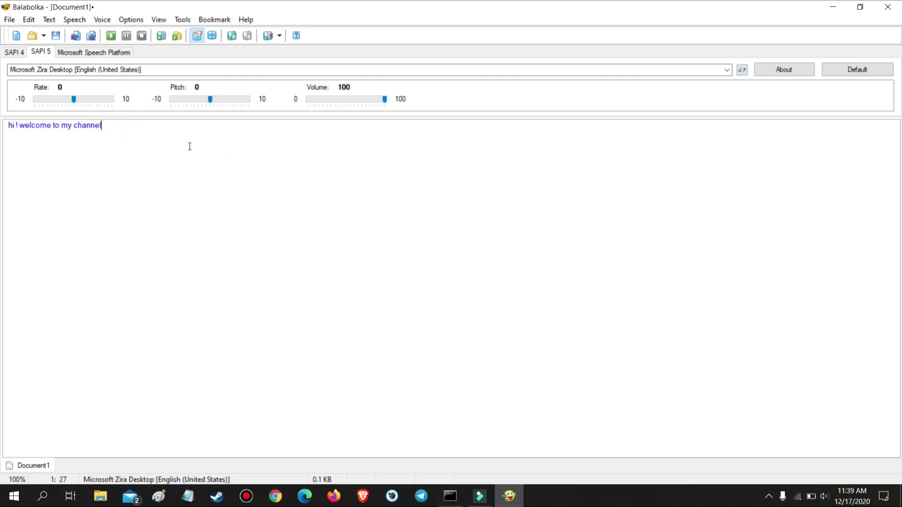
pyautogui.tripleClick(116, 130)
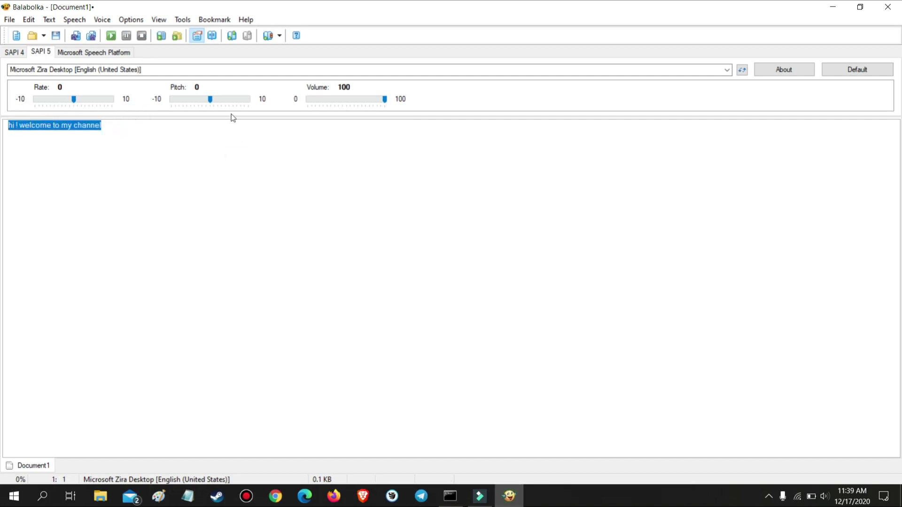
# Set Zira's rate to -5, pitch to -5 and volume to 69, previewing the speech.
pyautogui.click(138, 149)
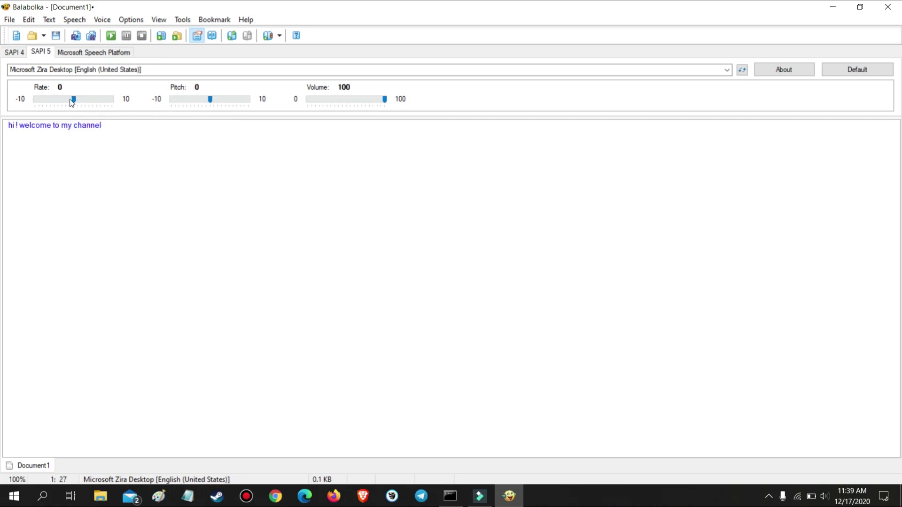
pyautogui.moveTo(74, 100)
pyautogui.mouseDown()
pyautogui.moveTo(61, 103)
pyautogui.moveTo(85, 101)
pyautogui.moveTo(56, 101)
pyautogui.moveTo(66, 101)
pyautogui.mouseUp()
pyautogui.moveTo(212, 102); pyautogui.dragTo(207, 104)
pyautogui.moveTo(384, 105); pyautogui.dragTo(358, 105)
pyautogui.moveTo(64, 99); pyautogui.dragTo(85, 105)
pyautogui.moveTo(201, 102); pyautogui.dragTo(190, 106)
pyautogui.click(111, 36)
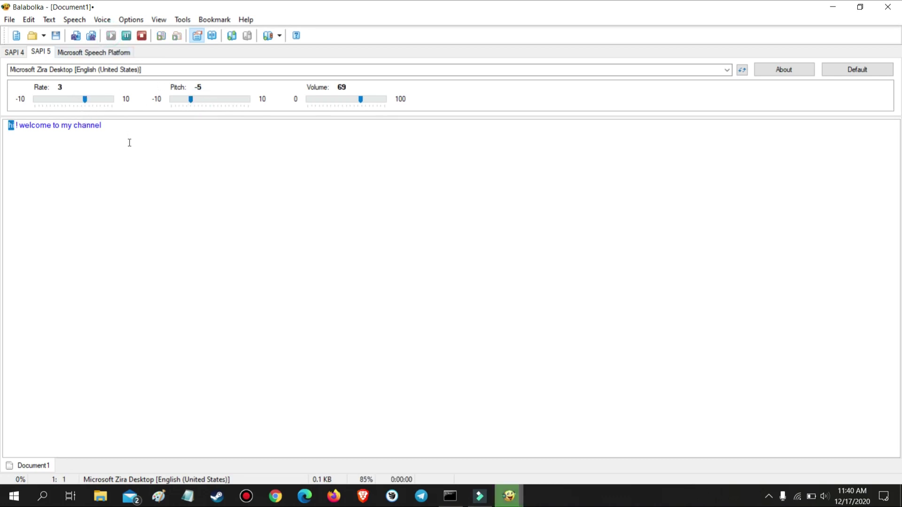
pyautogui.moveTo(84, 99); pyautogui.dragTo(53, 101)
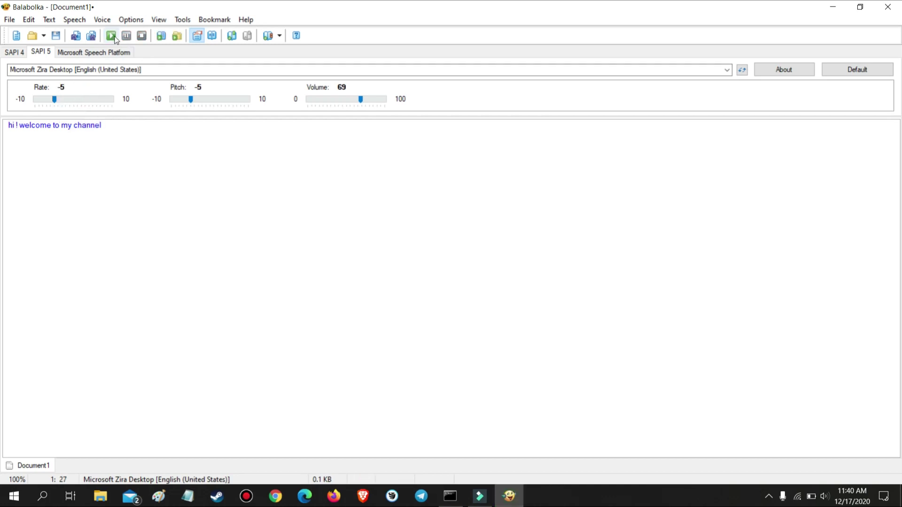
# Replay the line at the slower settings, keep the Zira voice, and open Tools.
pyautogui.click(111, 37)
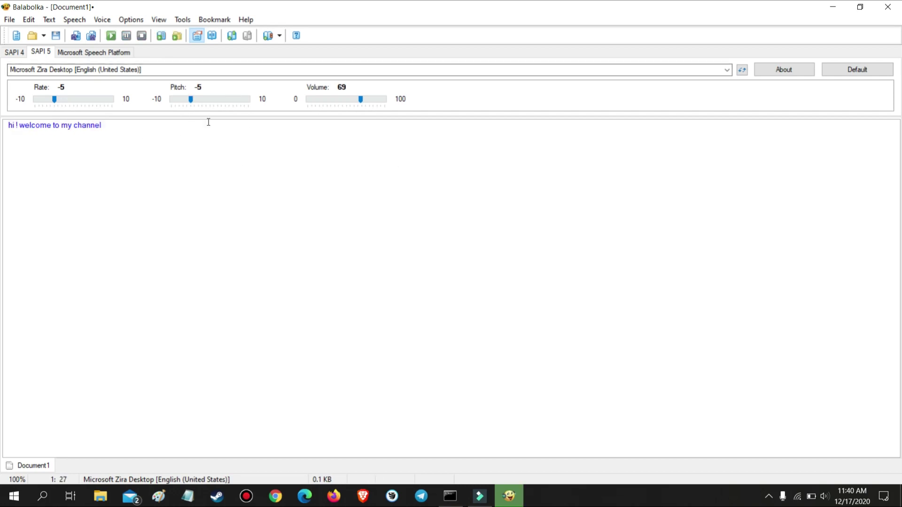
pyautogui.click(178, 70)
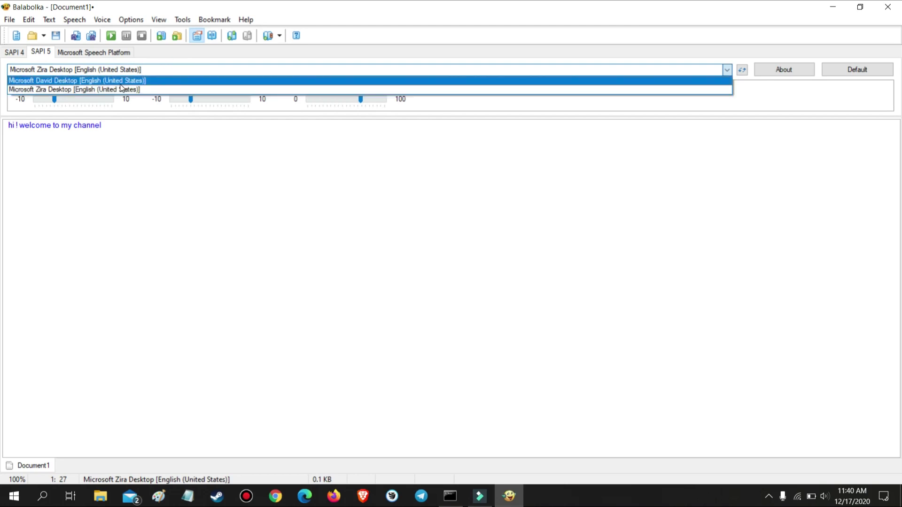
pyautogui.click(144, 140)
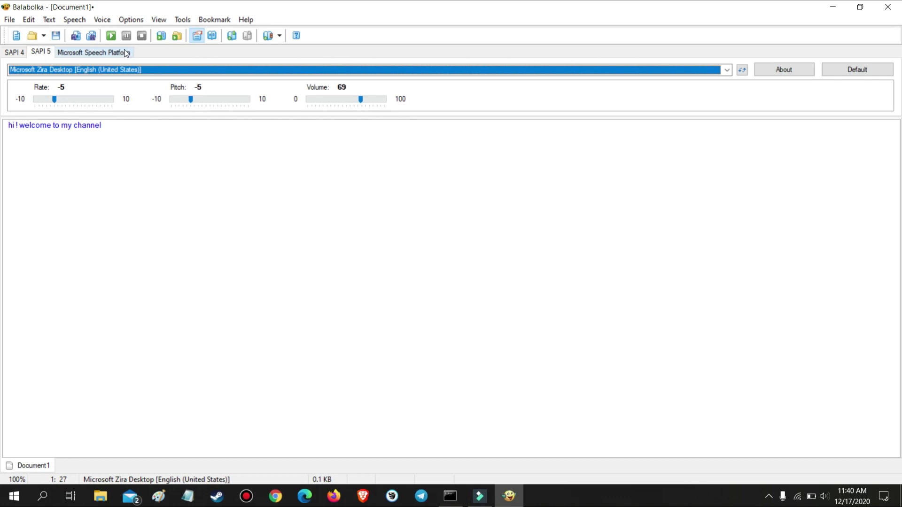
pyautogui.click(183, 20)
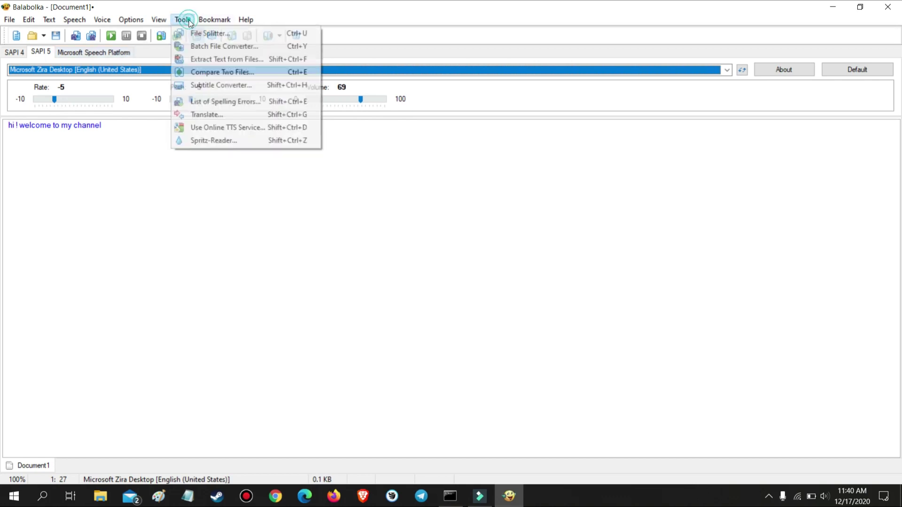
# Open Use Online TTS Service and enter 'hi! welcome to my channel' in its text box.
pyautogui.click(245, 127)
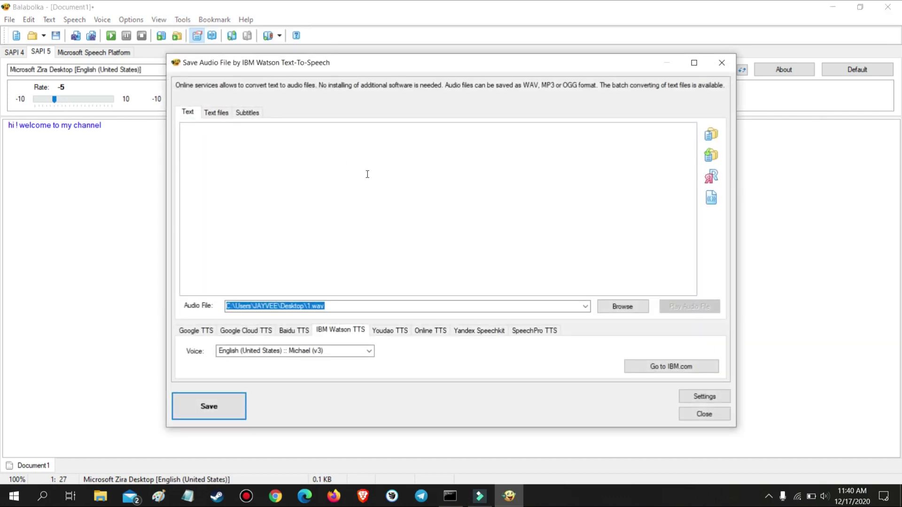
pyautogui.click(257, 171)
pyautogui.write('sadasdsad')
pyautogui.doubleClick(323, 130)
pyautogui.write('hi')
pyautogui.write('! wel')
pyautogui.press('BackSpace')
pyautogui.press('BackSpace')
pyautogui.press('BackSpace')
pyautogui.write('welcome to my channel')
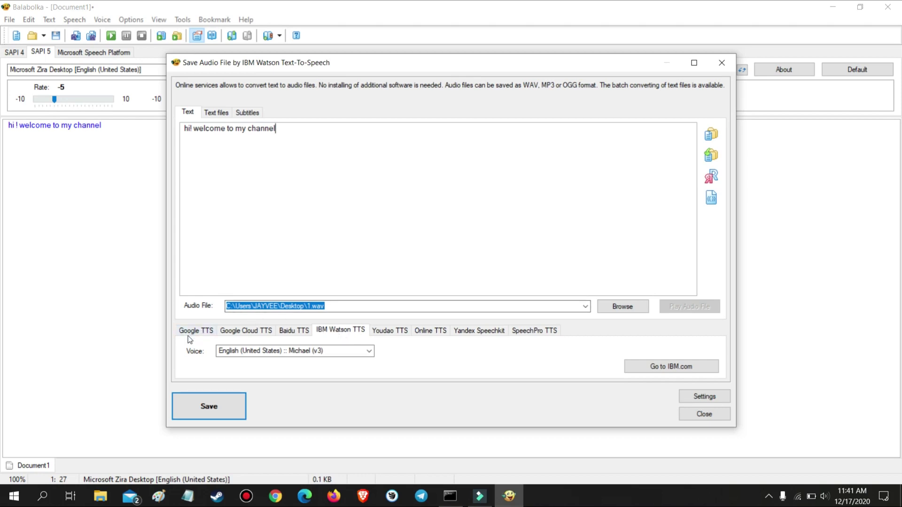
# Browse the IBM Watson voices and keep English (United States) Michael (v3).
pyautogui.click(259, 351)
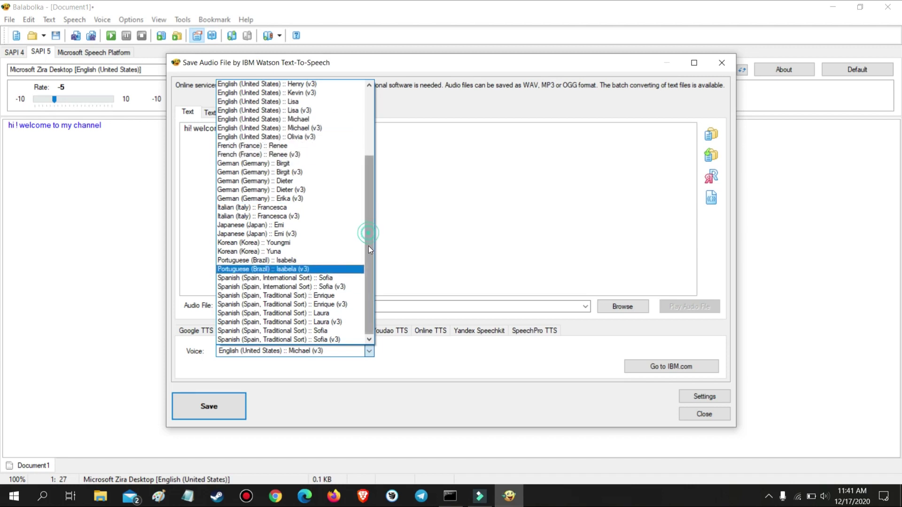
pyautogui.moveTo(367, 269); pyautogui.dragTo(371, 225)
pyautogui.click(424, 217)
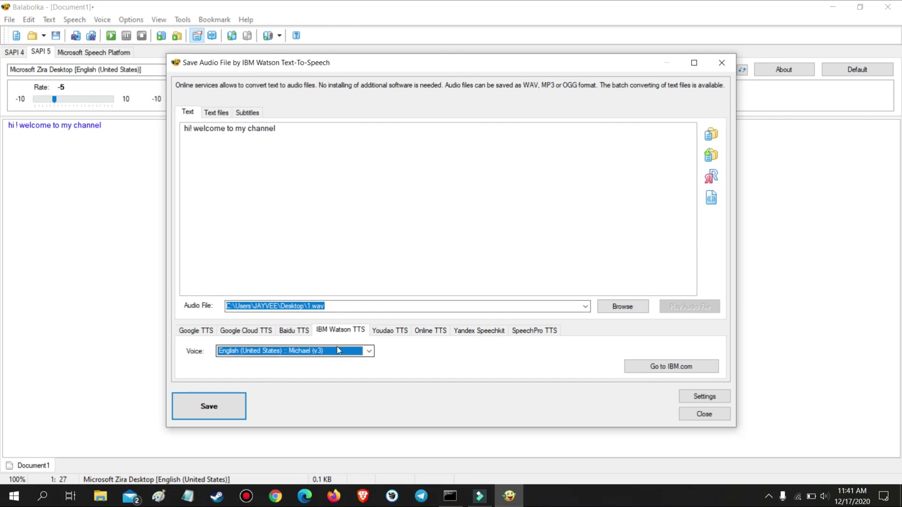
# Set Google Cloud TTS to the Filipino (Philippines) language.
pyautogui.click(231, 332)
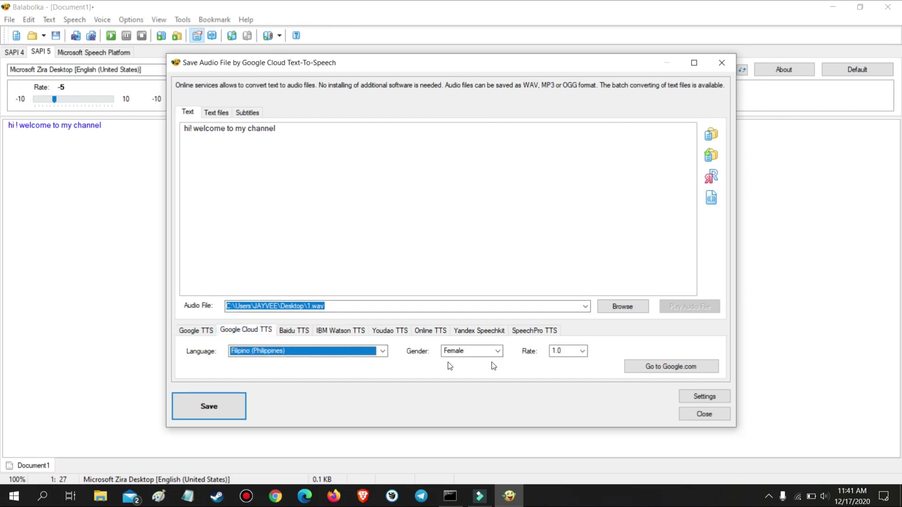
pyautogui.click(300, 331)
pyautogui.click(246, 330)
pyautogui.click(311, 350)
pyautogui.moveTo(379, 235); pyautogui.dragTo(380, 154)
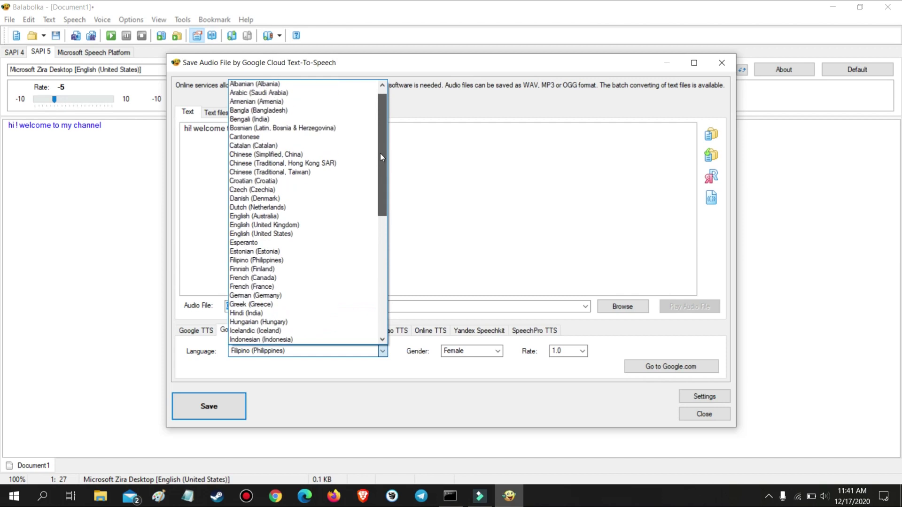
pyautogui.click(404, 202)
# Compare the Baidu, IBM Watson, Youdao, Online TTS, Yandex and SpeechPro services and their lists.
pyautogui.click(305, 330)
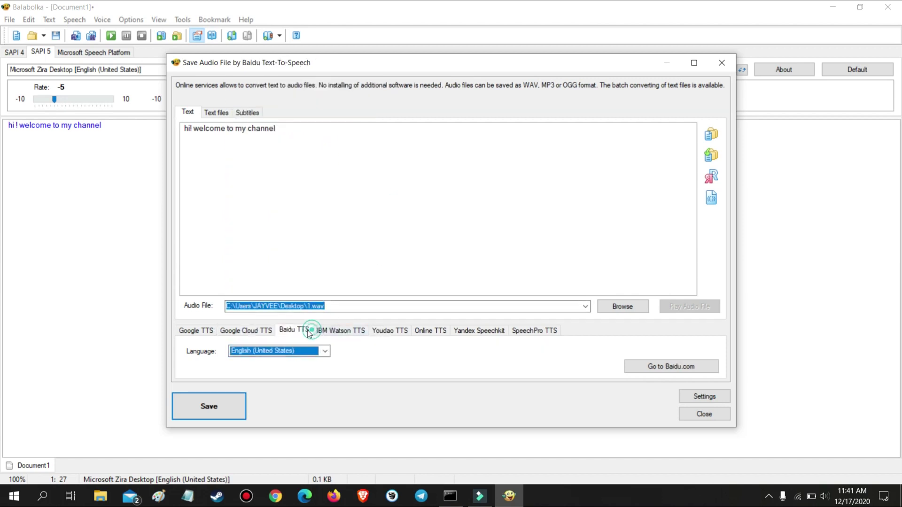
pyautogui.click(322, 351)
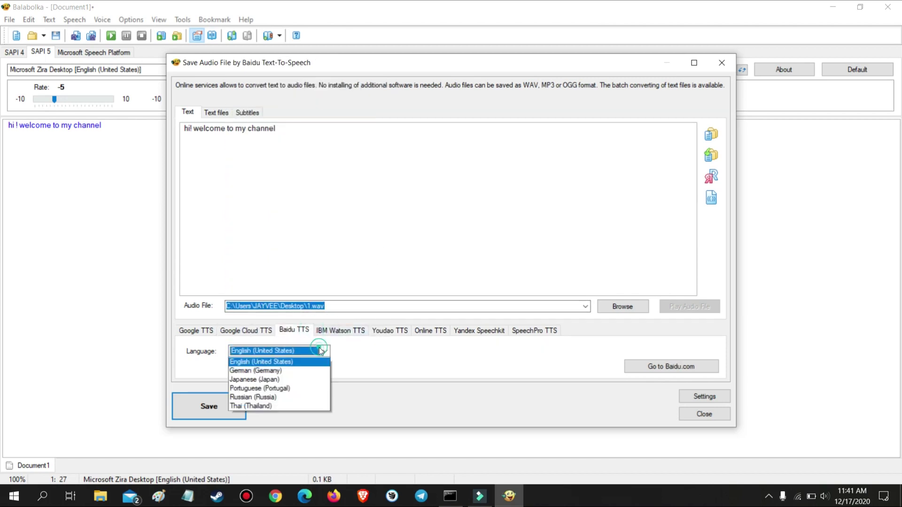
pyautogui.click(370, 368)
pyautogui.click(344, 331)
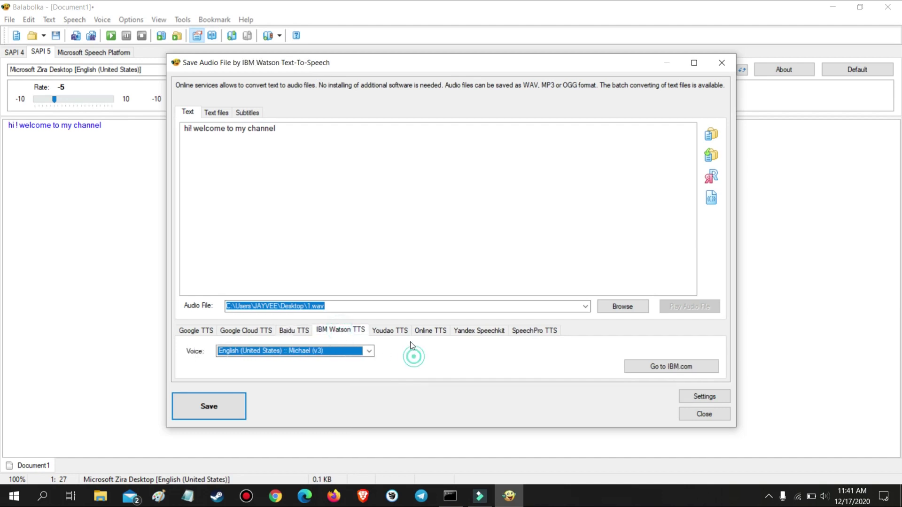
pyautogui.click(400, 331)
pyautogui.click(429, 331)
pyautogui.click(478, 331)
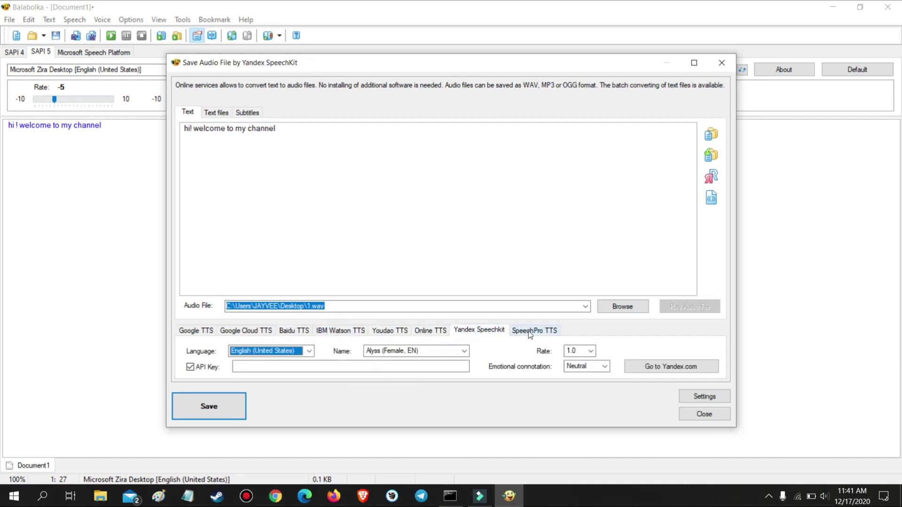
pyautogui.click(530, 333)
pyautogui.click(295, 351)
pyautogui.click(296, 351)
pyautogui.click(474, 331)
pyautogui.click(254, 351)
pyautogui.click(253, 361)
# Recheck the Online TTS, Youdao, IBM Watson and Baidu language lists without changes.
pyautogui.click(427, 331)
pyautogui.click(259, 351)
pyautogui.click(261, 371)
pyautogui.click(383, 330)
pyautogui.click(292, 351)
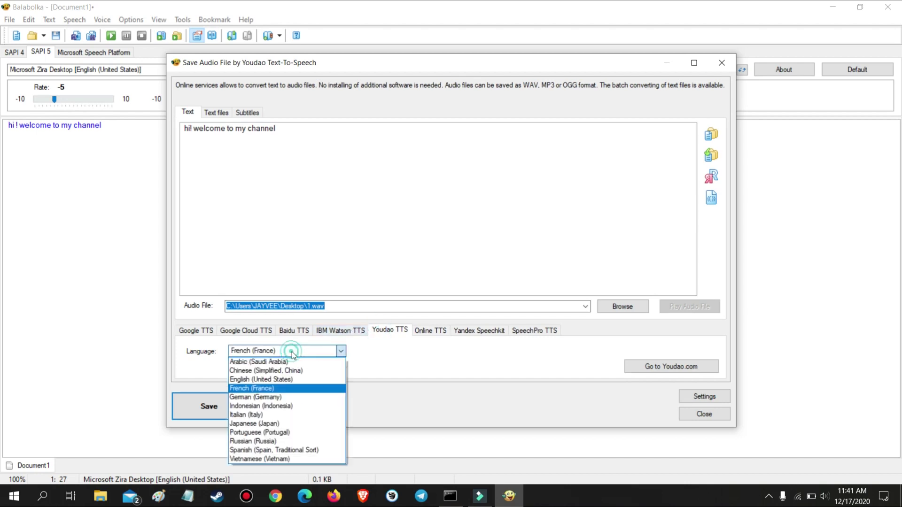
pyautogui.click(292, 351)
pyautogui.click(340, 330)
pyautogui.click(290, 330)
pyautogui.click(279, 350)
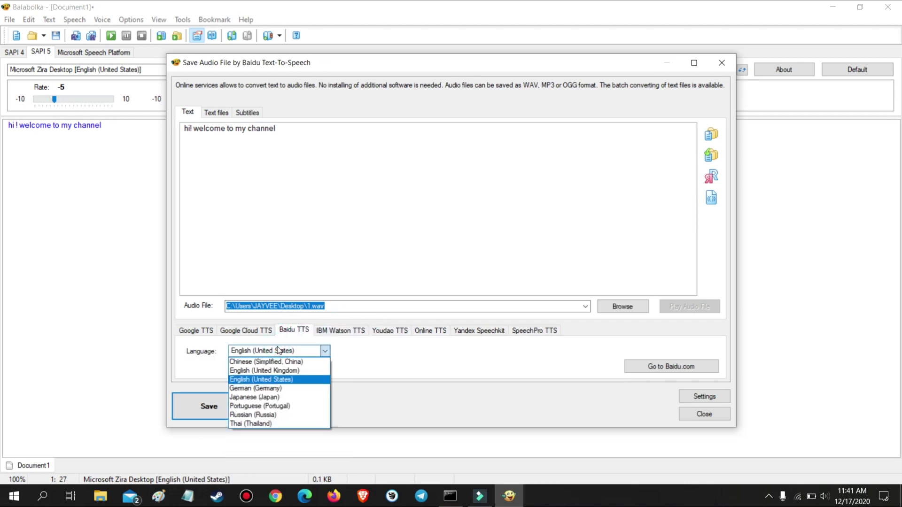
pyautogui.click(261, 330)
pyautogui.click(253, 350)
pyautogui.click(244, 332)
# Settle on the Google TTS service with Filipino (Philippines) as the language.
pyautogui.click(246, 331)
pyautogui.click(263, 351)
pyautogui.click(263, 354)
pyautogui.click(196, 330)
pyautogui.click(280, 351)
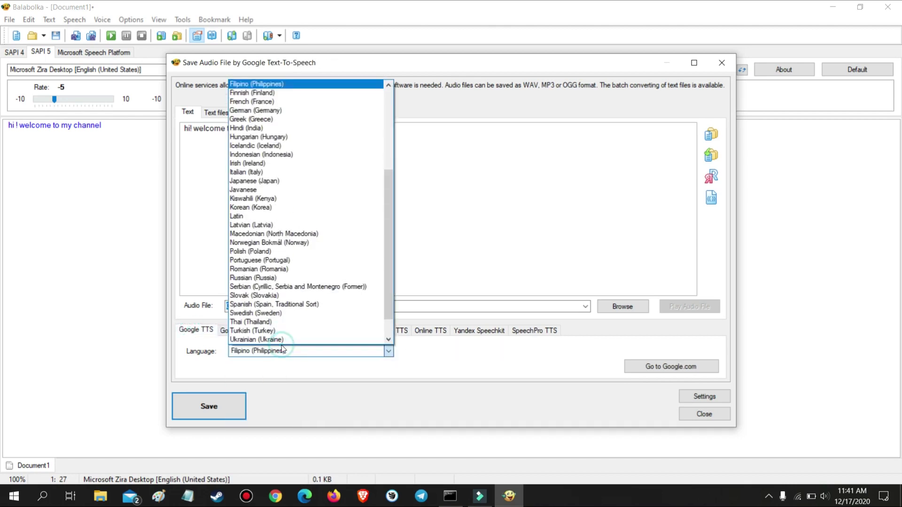
pyautogui.click(279, 353)
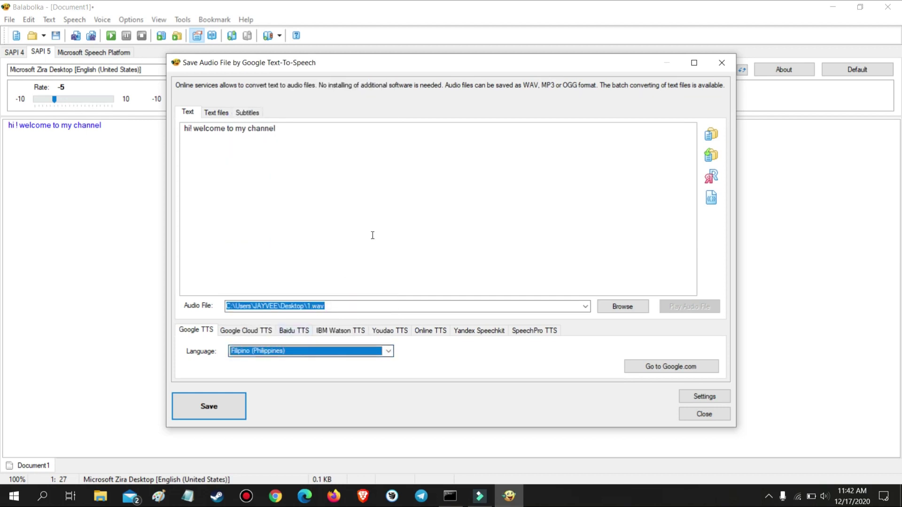
# Set the output to 1.wav on the Desktop and start generating the audio with Google TTS.
pyautogui.click(633, 308)
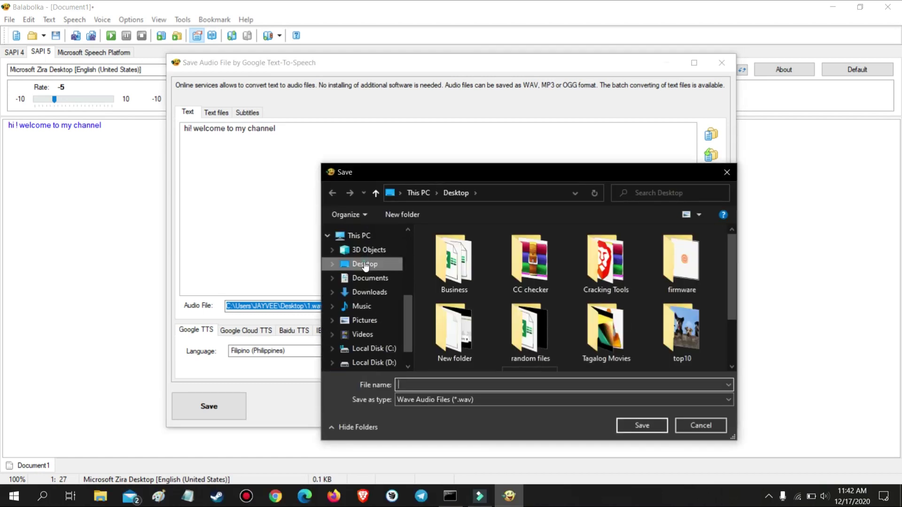
pyautogui.click(456, 386)
pyautogui.write('1')
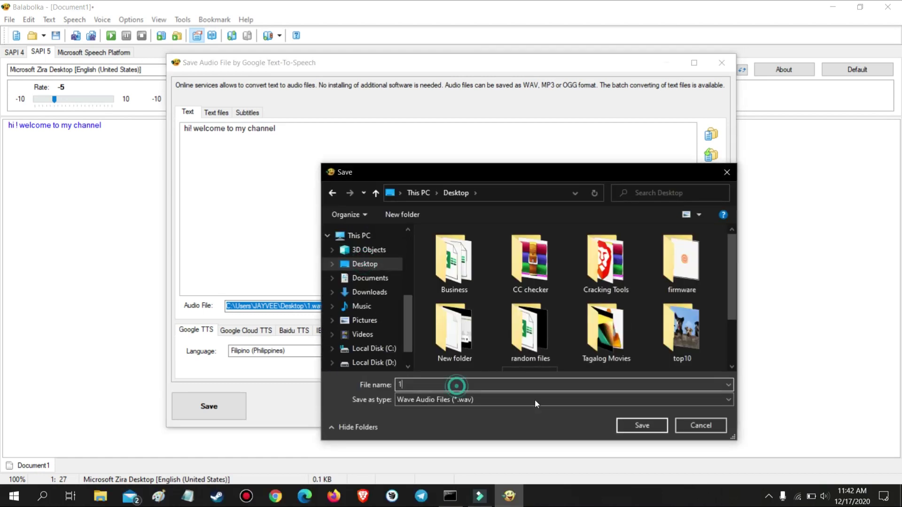
pyautogui.click(629, 424)
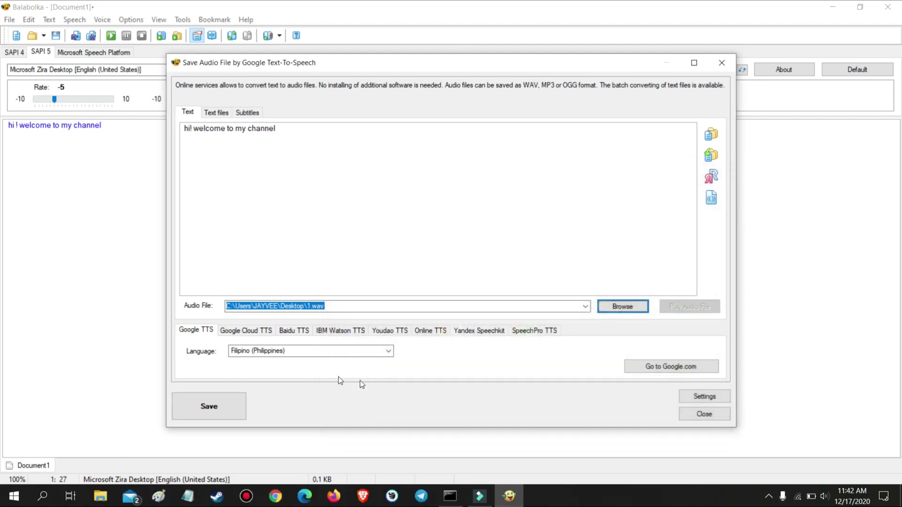
pyautogui.click(210, 406)
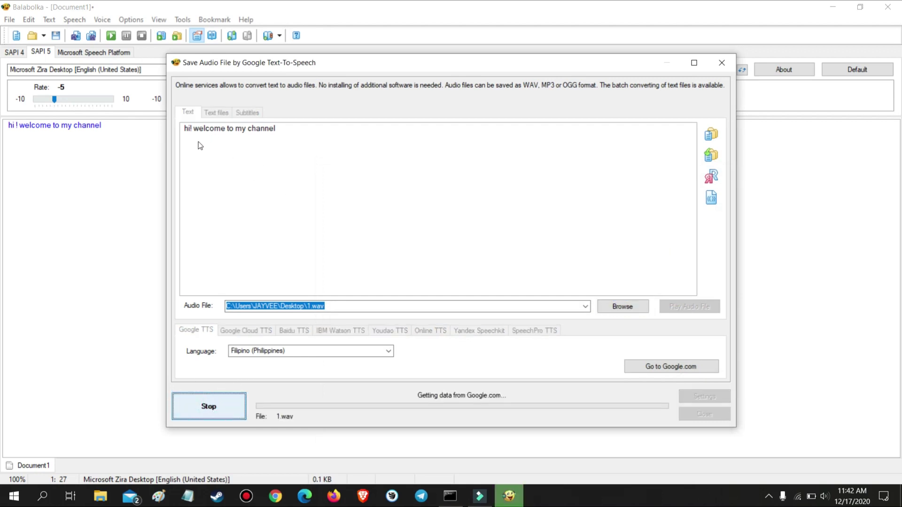